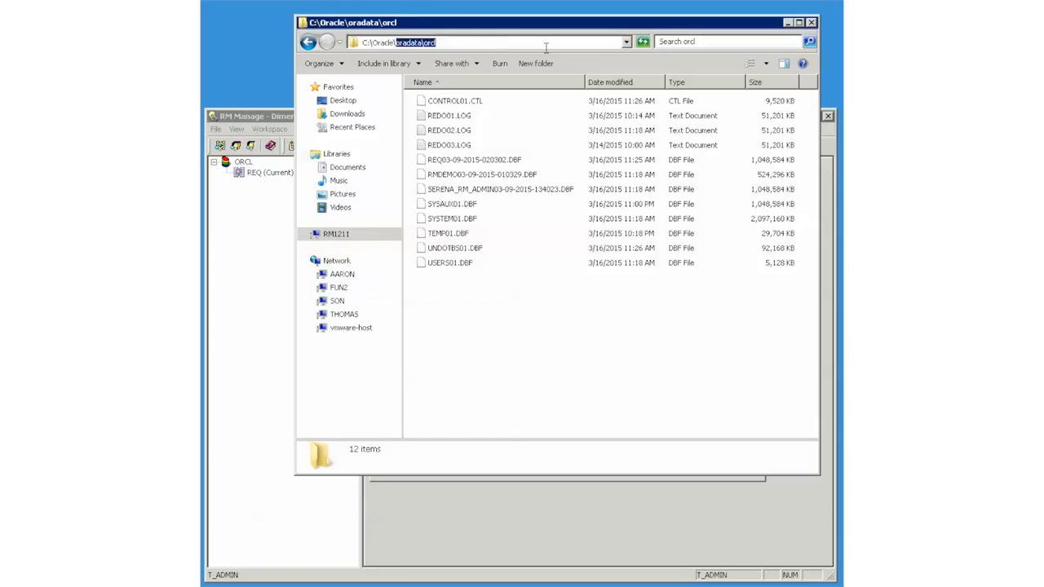
Create a new folder named DataPump inside C:\Oracle
key(BackSpace)
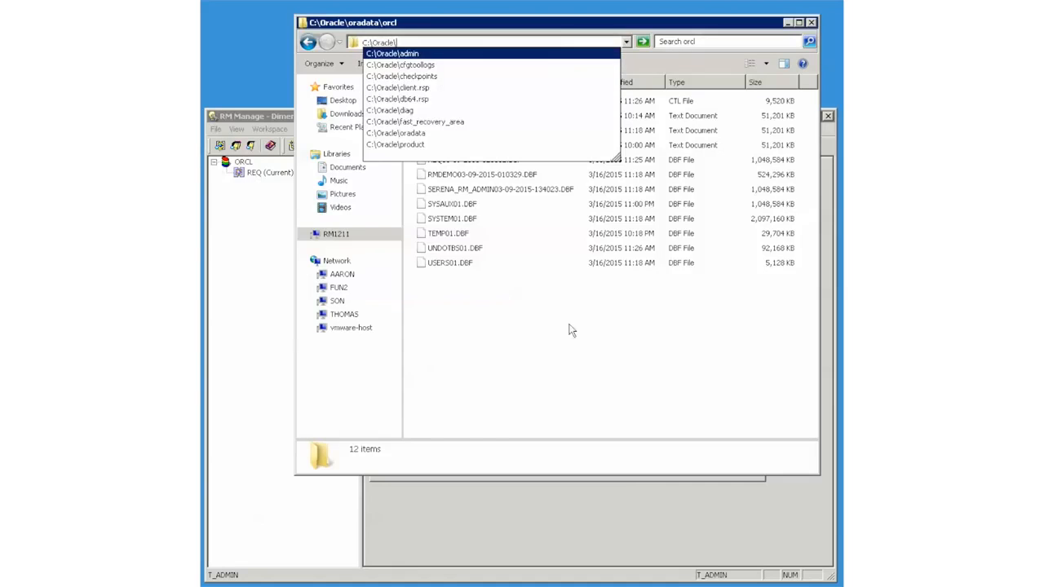
right_click(526, 363)
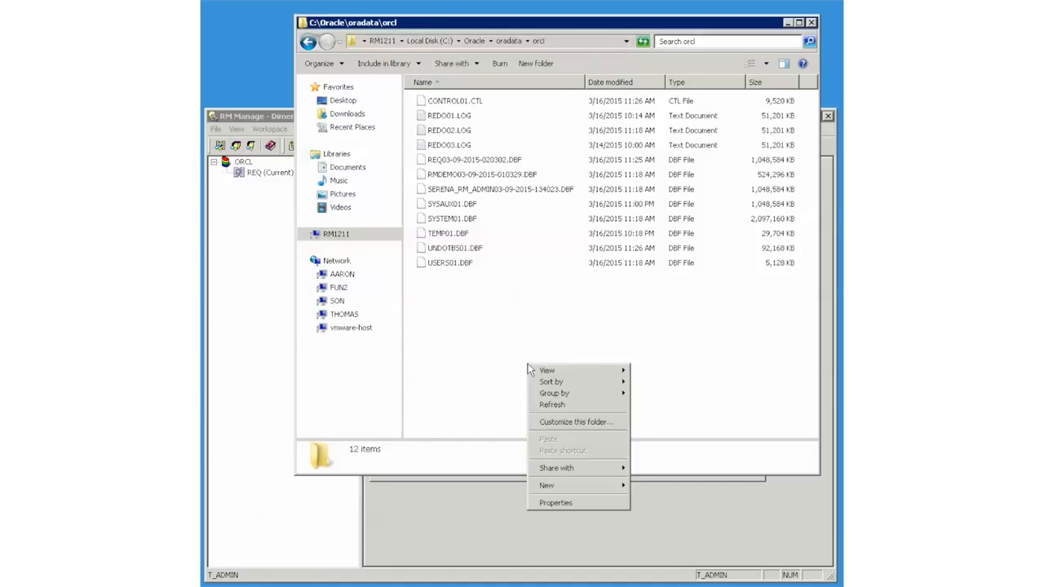
click(469, 40)
right_click(454, 272)
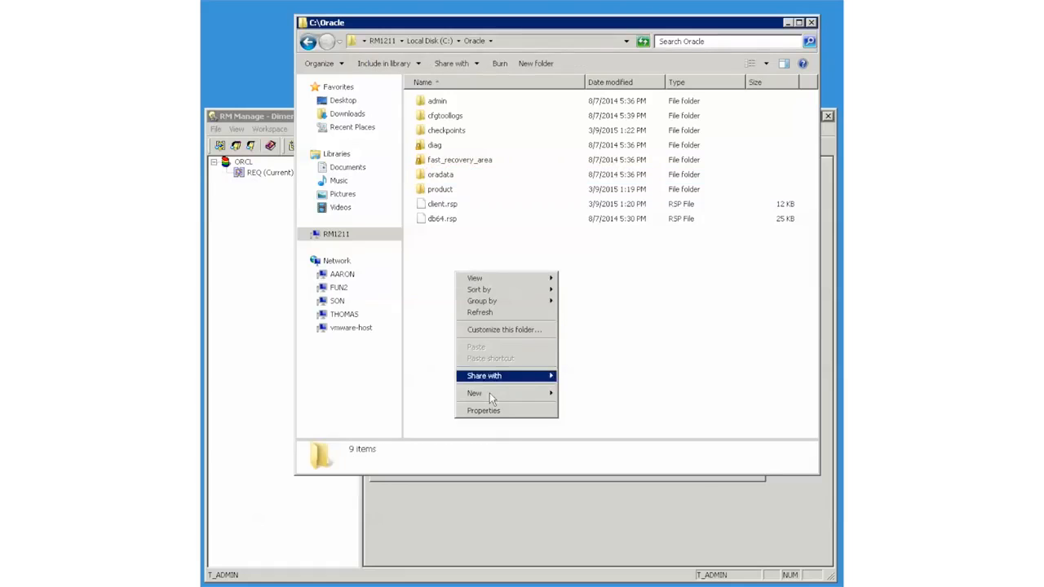
mouse_move(486, 395)
click(581, 393)
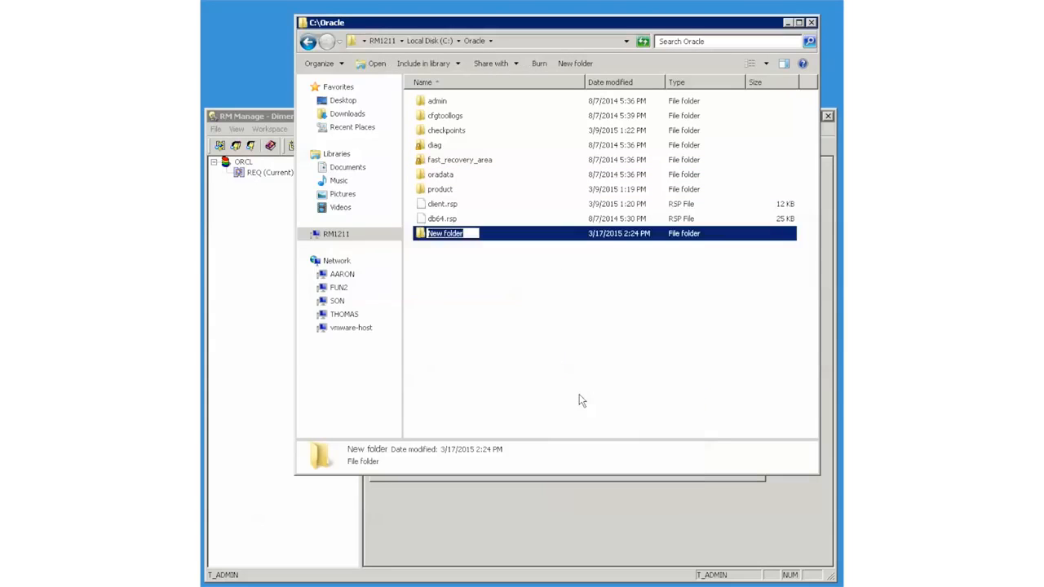
text(Database)
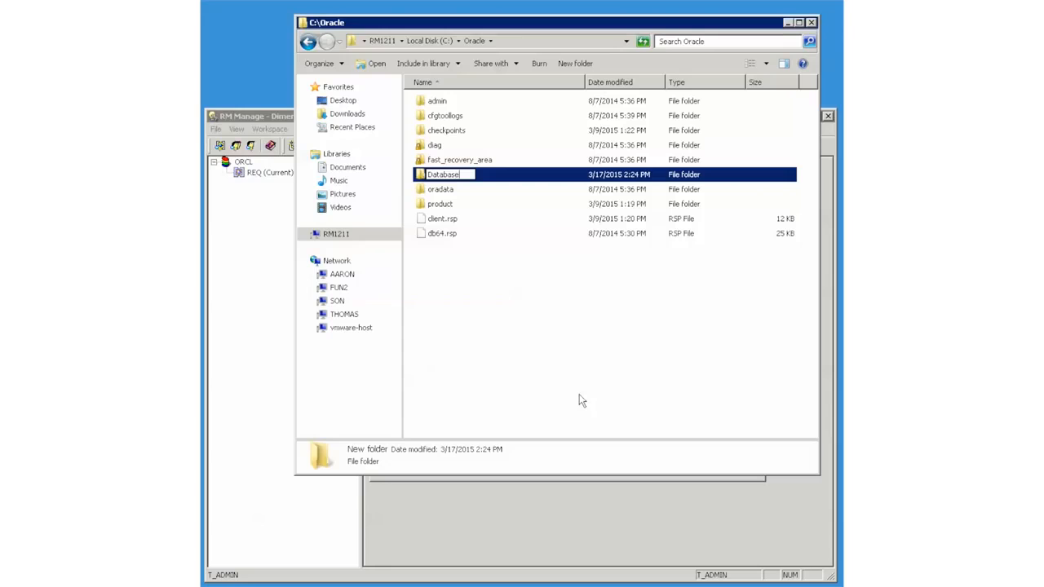
key(BackSpace)
key(BackSpace)
key(BackSpace)
key(BackSpace)
text(Pump)
click(552, 401)
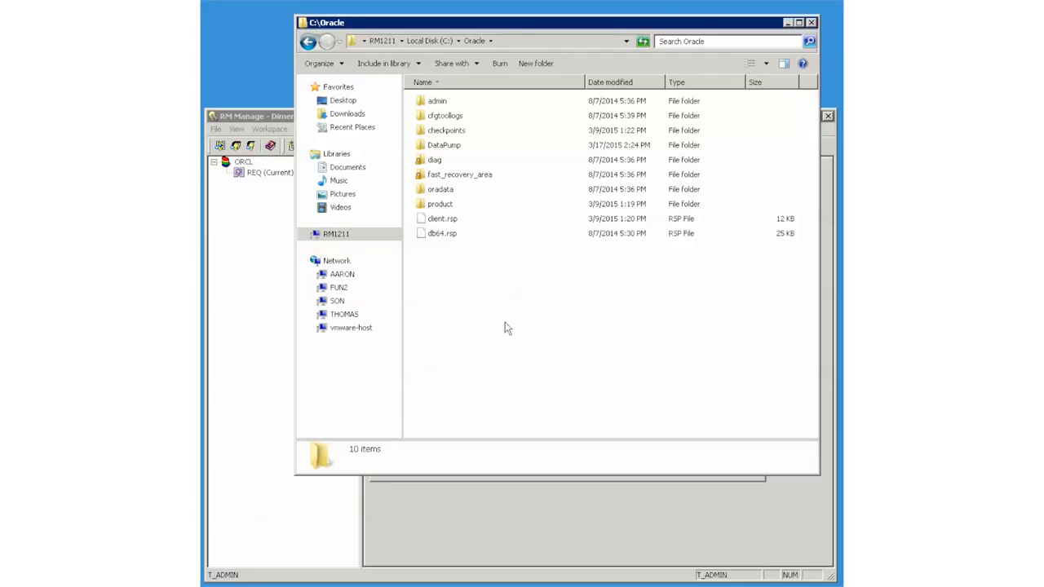
Share the DataPump folder with Everyone as \\RM1211\DataPump
right_click(456, 147)
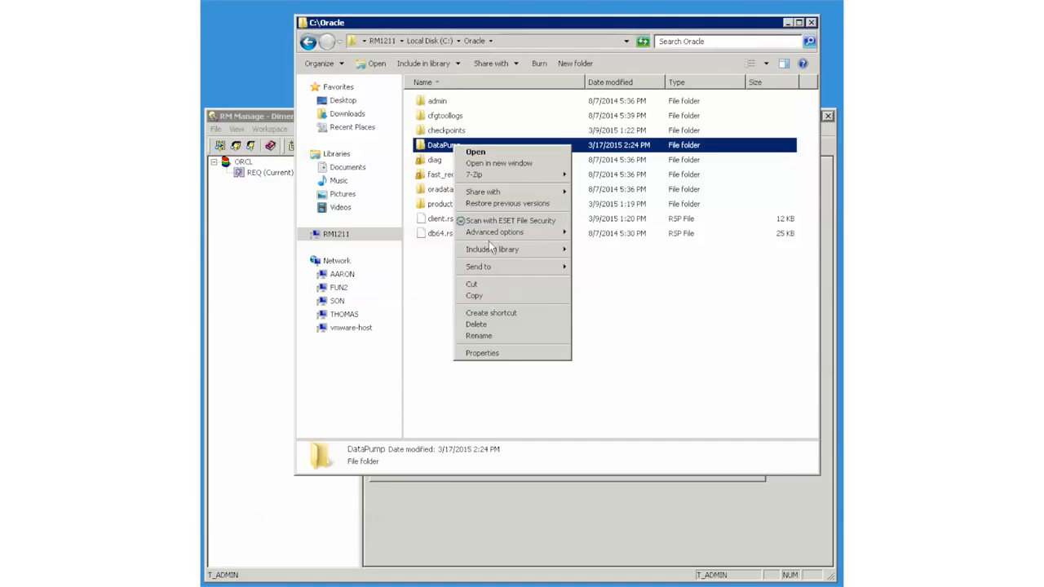
mouse_move(495, 193)
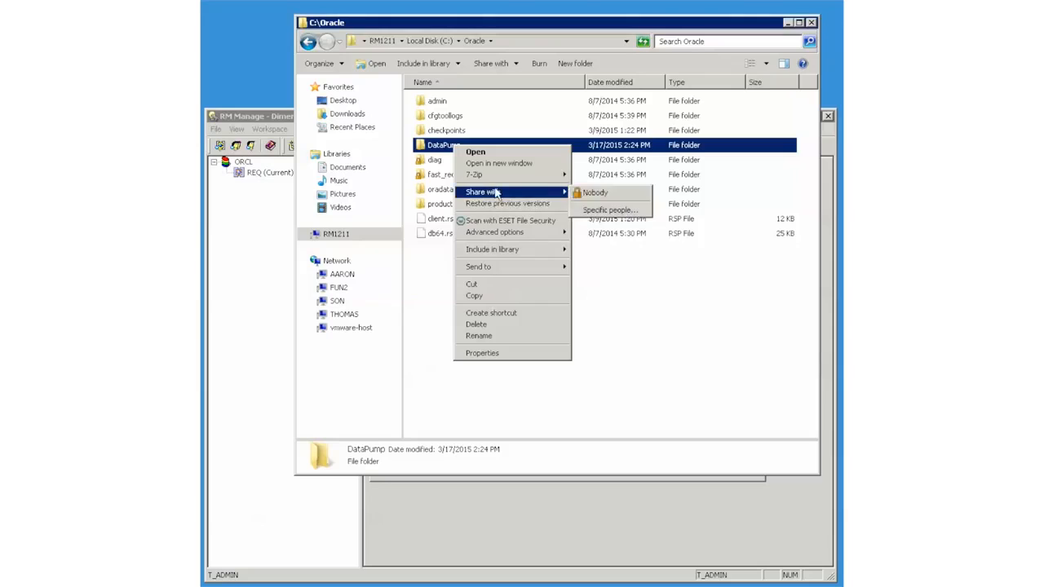
click(602, 194)
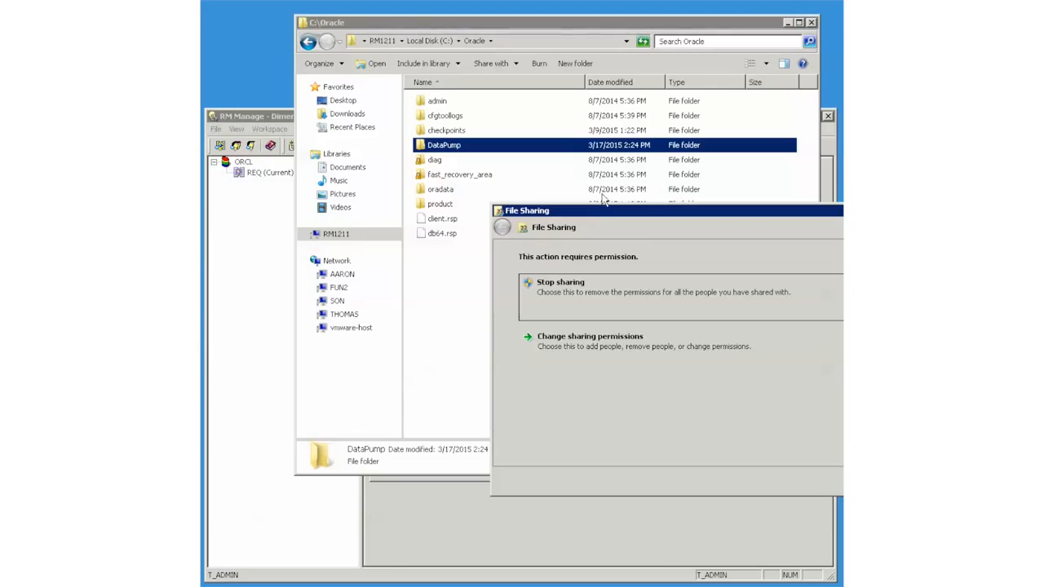
click(579, 345)
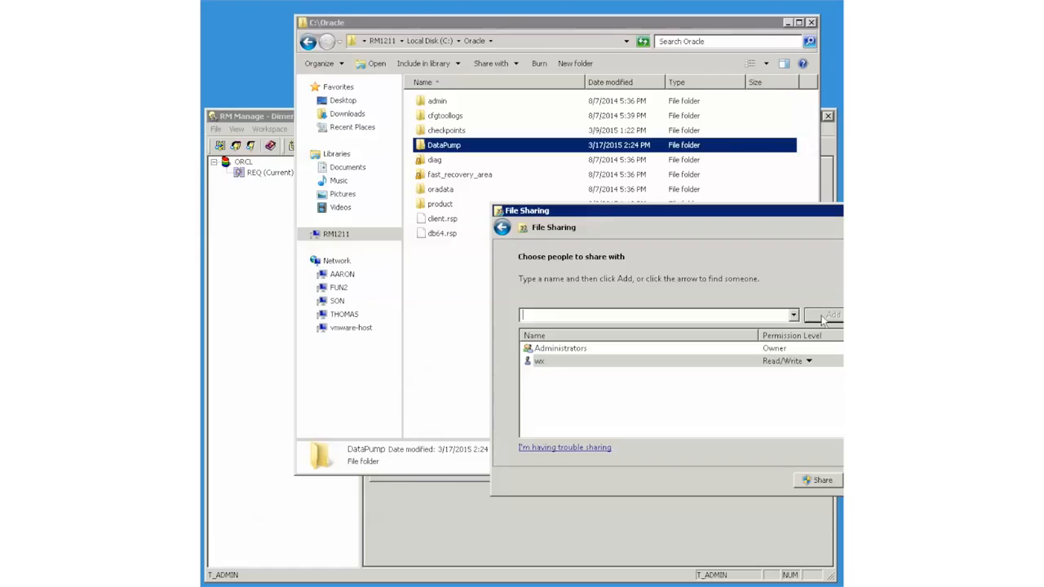
click(793, 316)
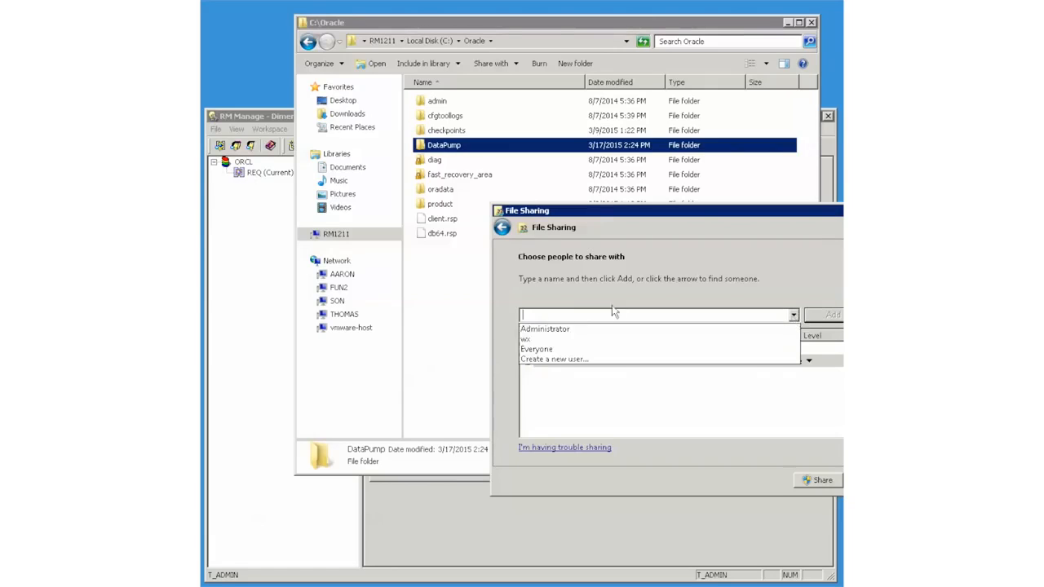
click(538, 349)
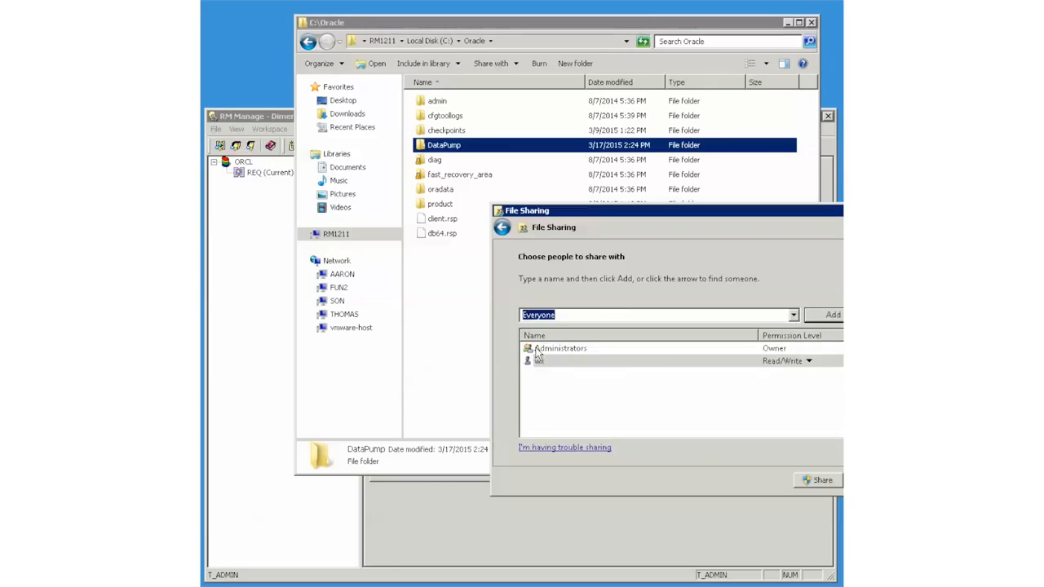
click(832, 315)
click(819, 481)
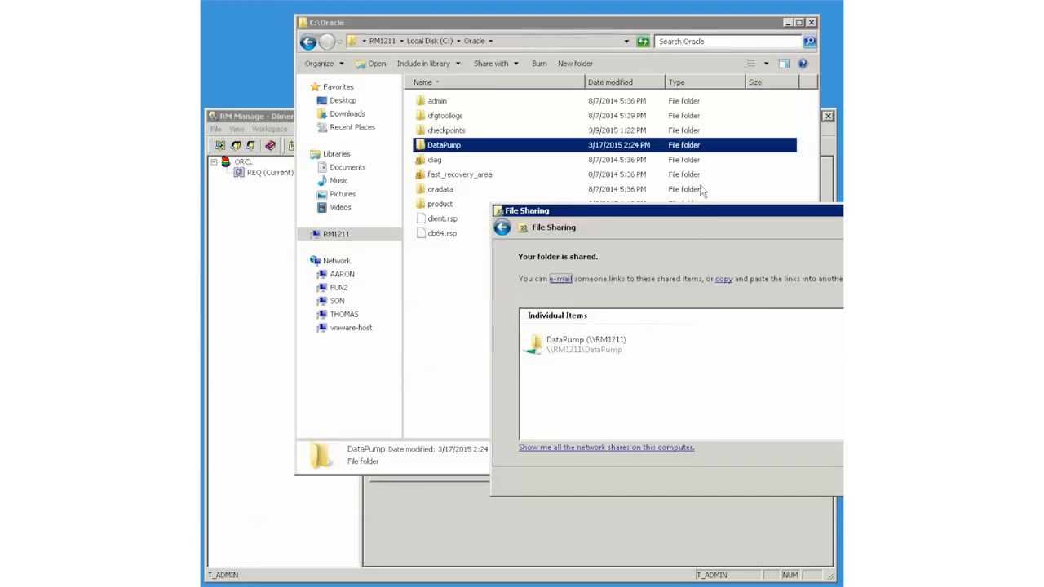
drag(723, 215, 511, 211)
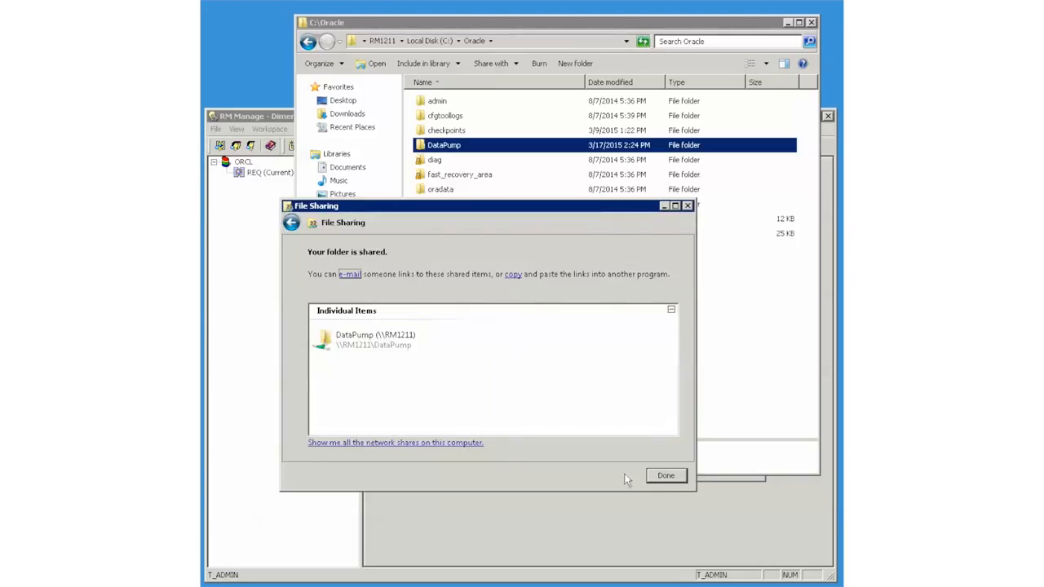
click(665, 475)
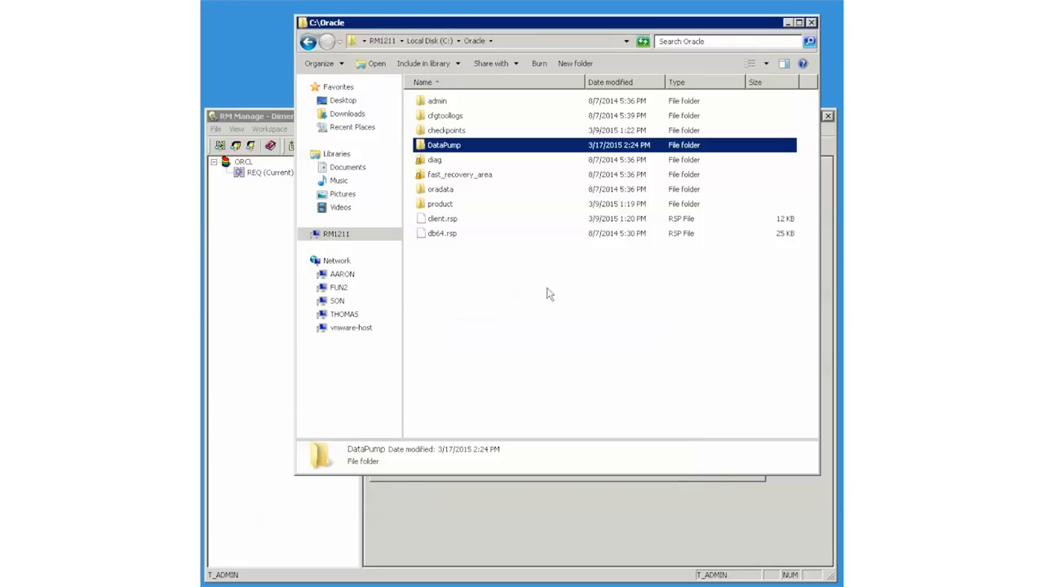
Open the empty DataPump folder, then bring RM Manage back to front
double_click(426, 148)
click(564, 40)
key(ctrl+c)
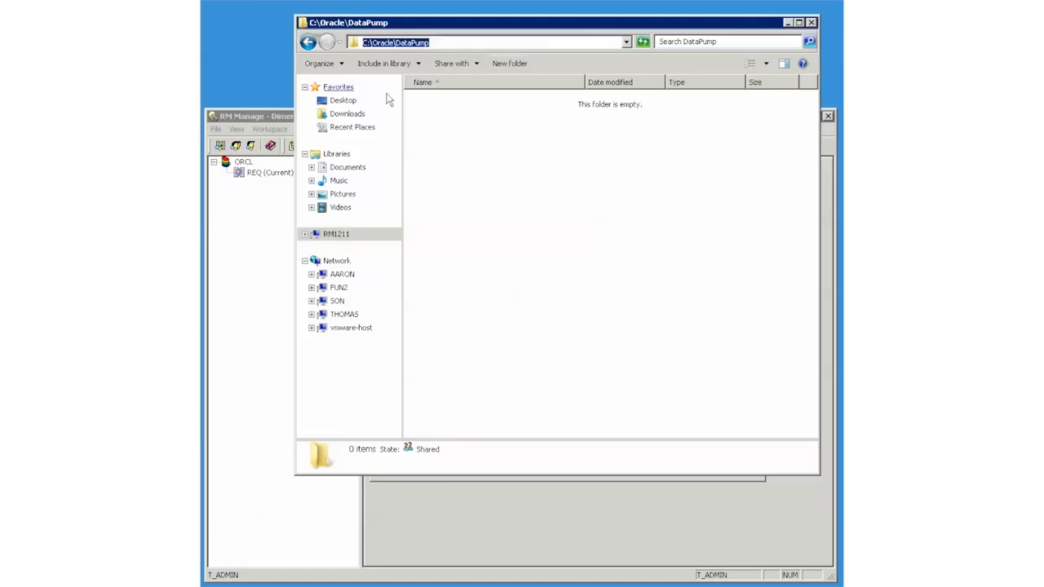
click(284, 119)
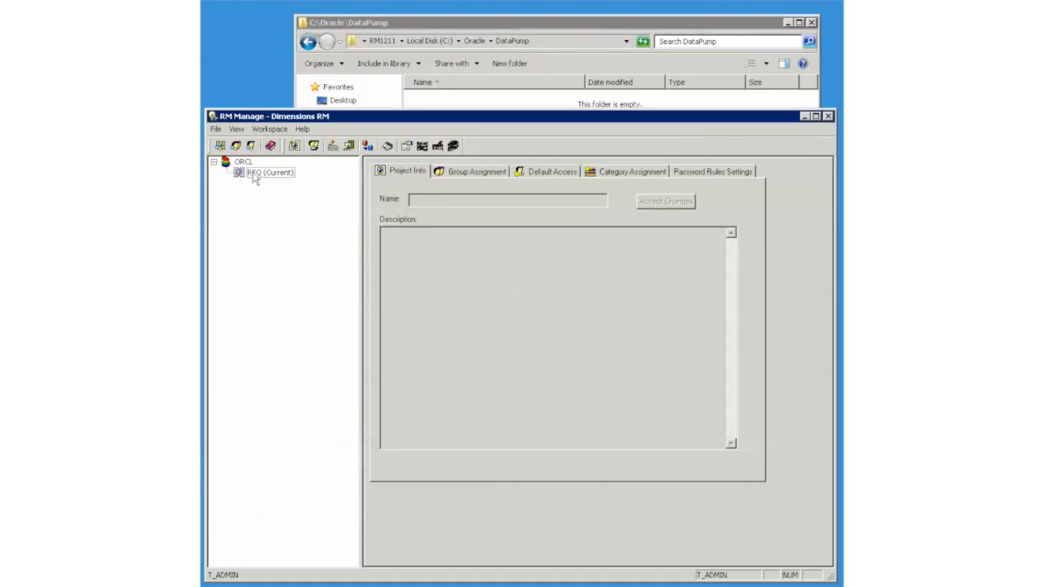
In REQ's Backup/Restore Project Account settings, set the server directory to C:\Oracle\DataPump\
right_click(253, 174)
click(300, 228)
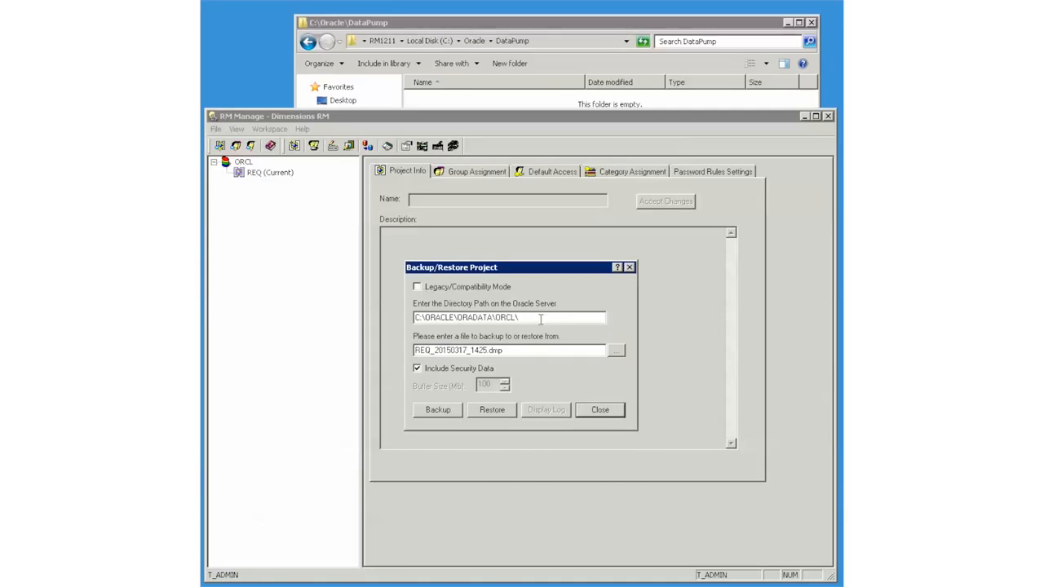
drag(545, 318, 389, 309)
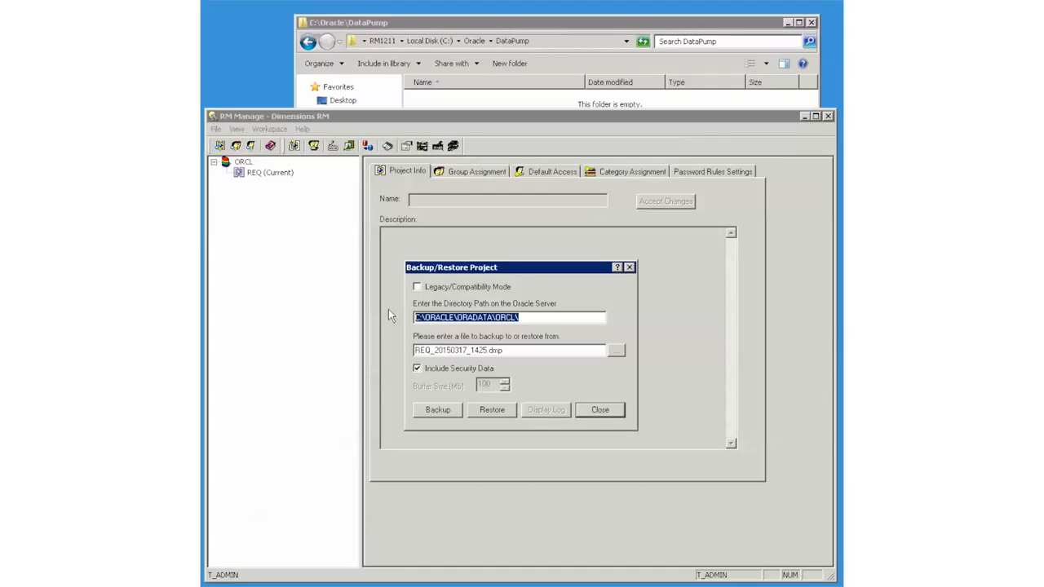
key(ctrl+v)
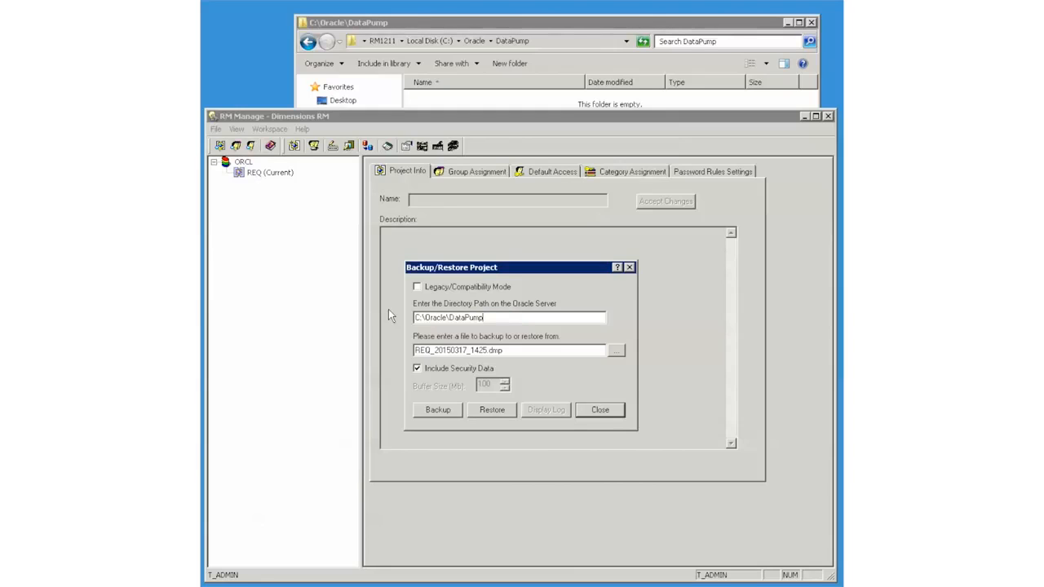
text(\)
Back up REQ to REQ_20150317_1425.DMP and confirm the file appears in DataPump
click(433, 409)
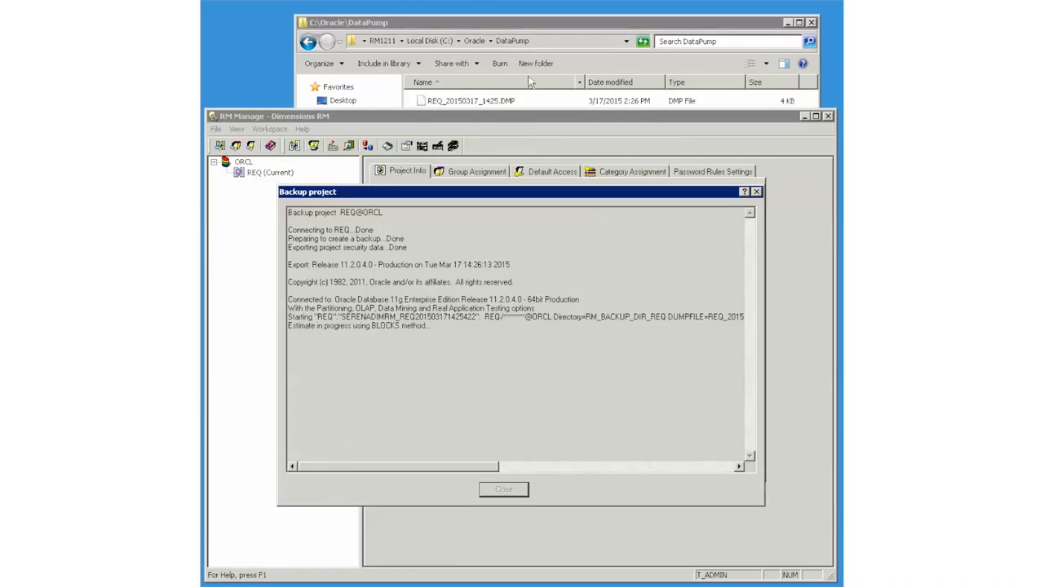
click(576, 29)
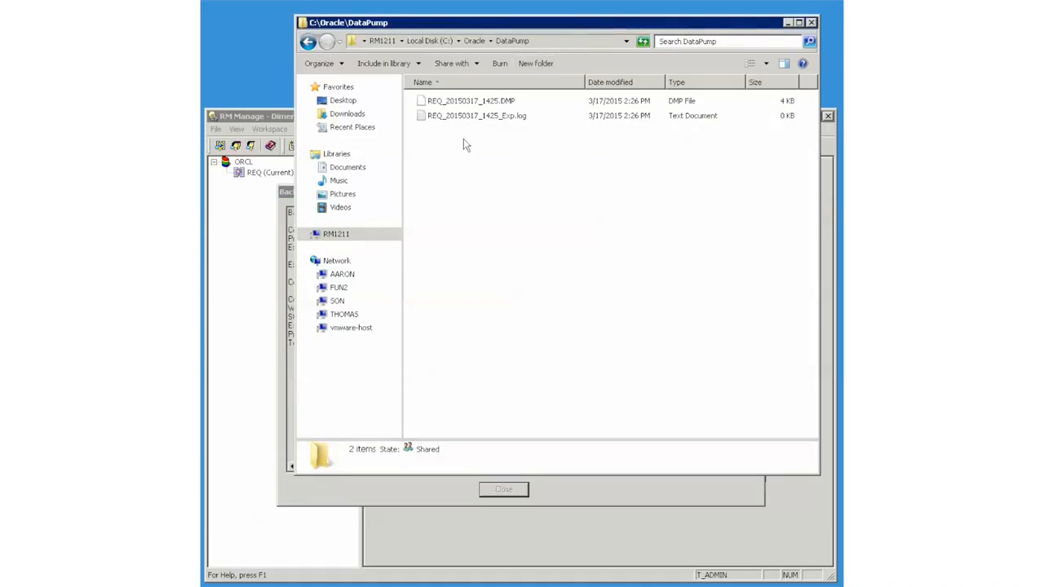
click(272, 117)
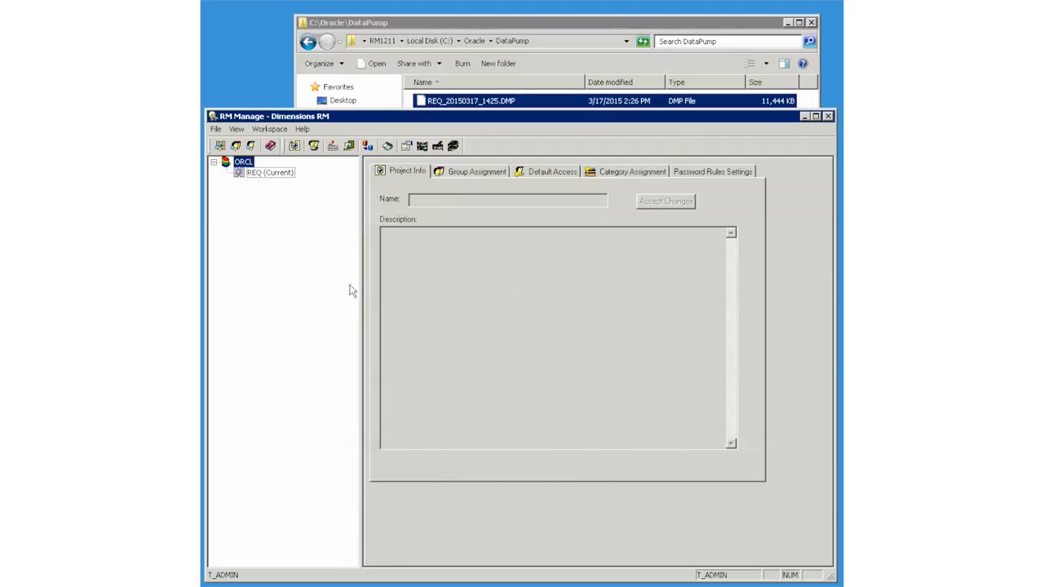
Start restoring REQ from the dump file REQ_20150317_1425.DMP
click(251, 177)
right_click(250, 178)
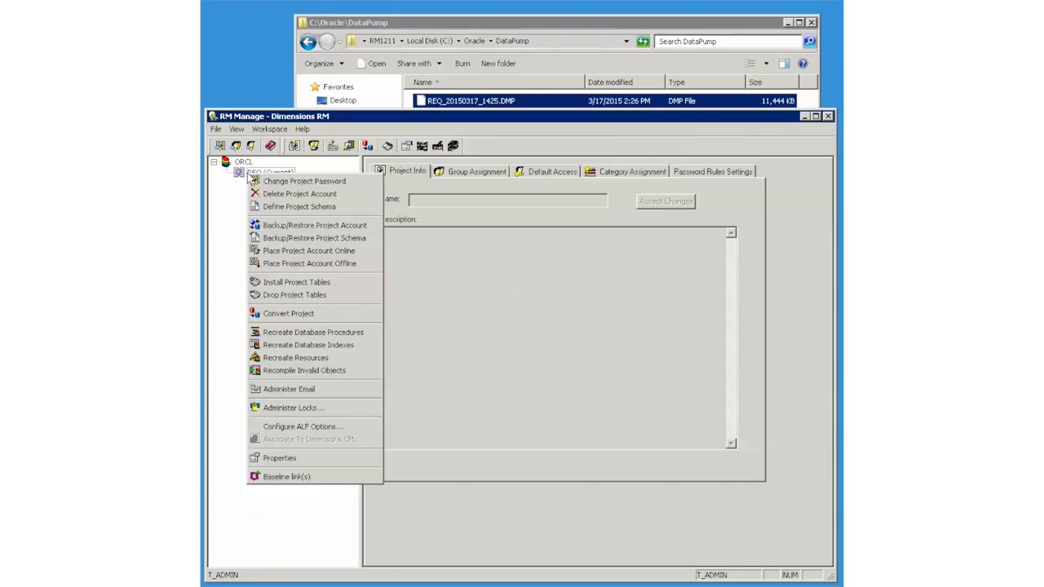
click(287, 225)
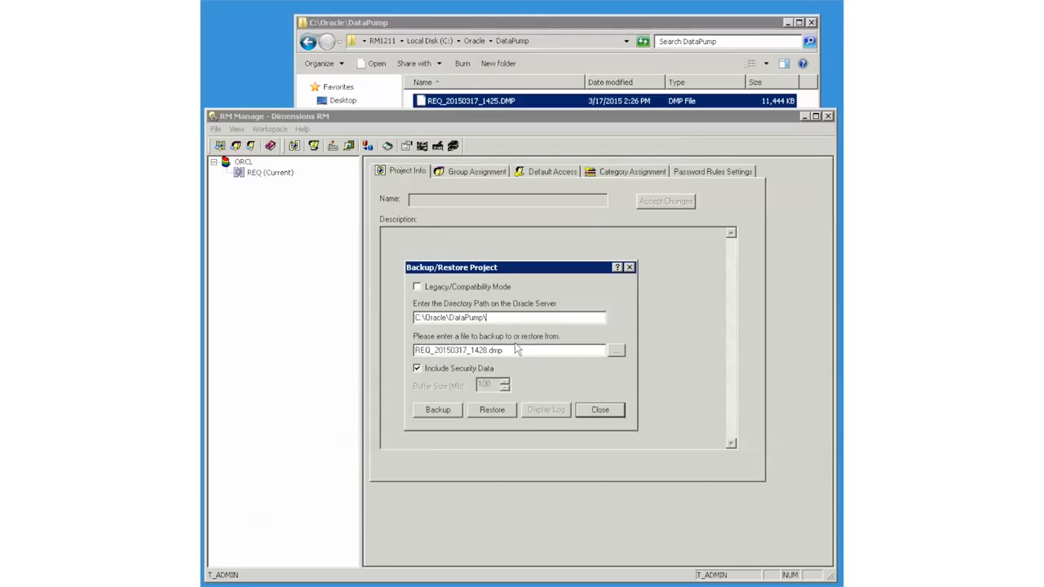
drag(519, 350, 393, 340)
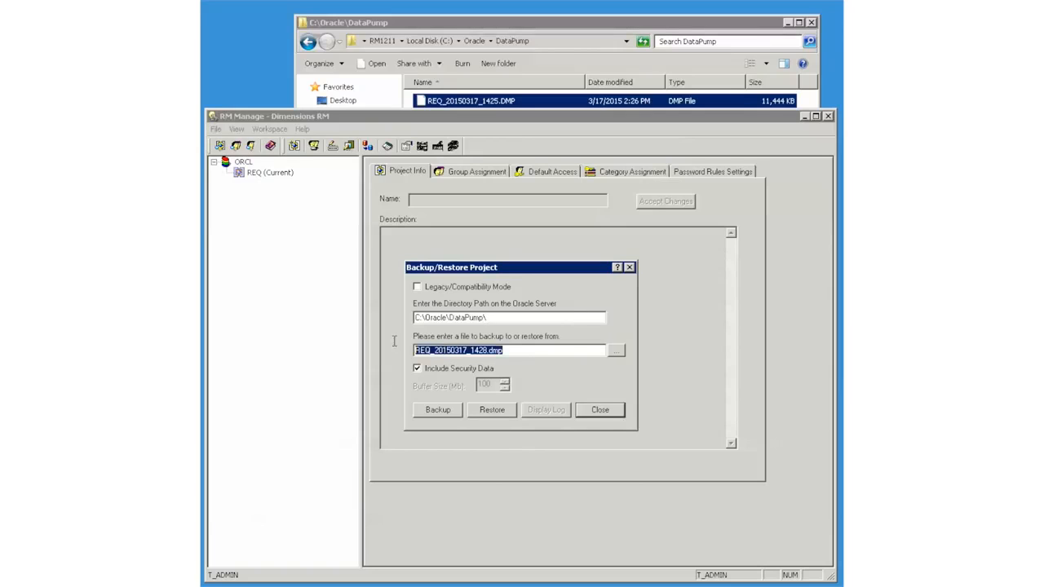
text(REQ_20150317_1425.DMP)
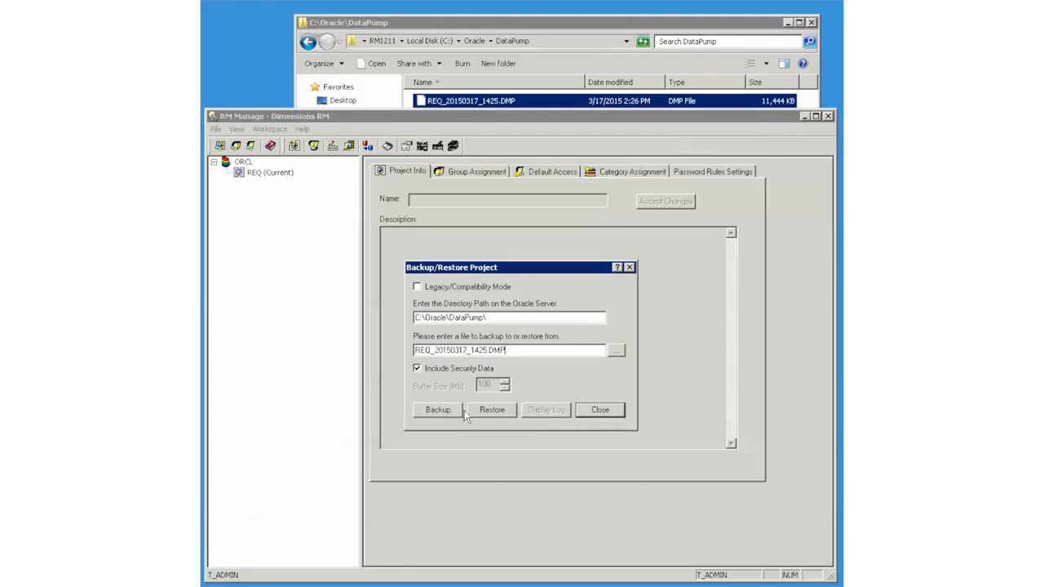
click(492, 410)
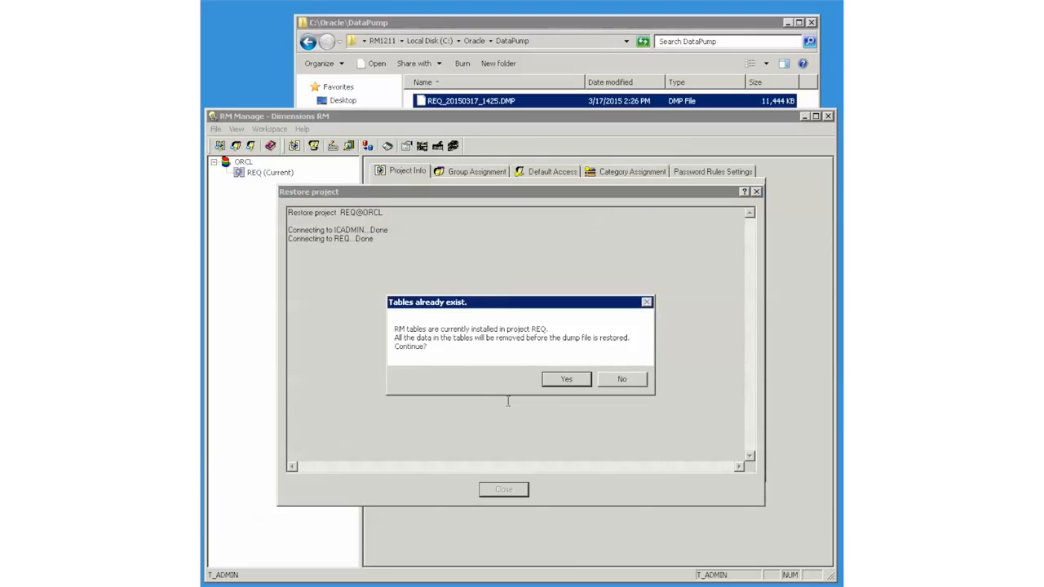
Allow clearing the existing tables and restore REQ using REQ as the From User
click(563, 381)
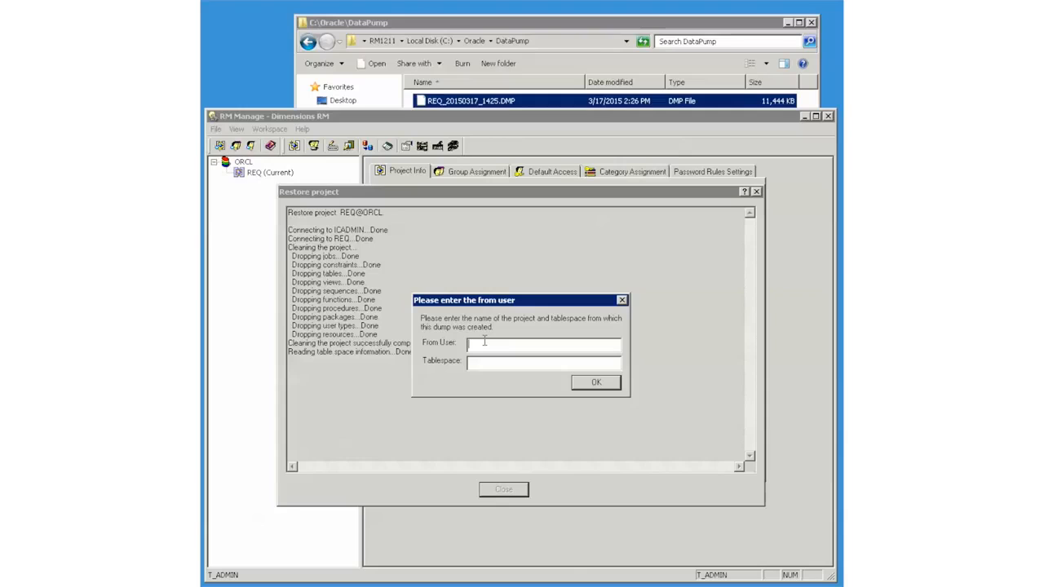
text(REQREQ)
click(598, 383)
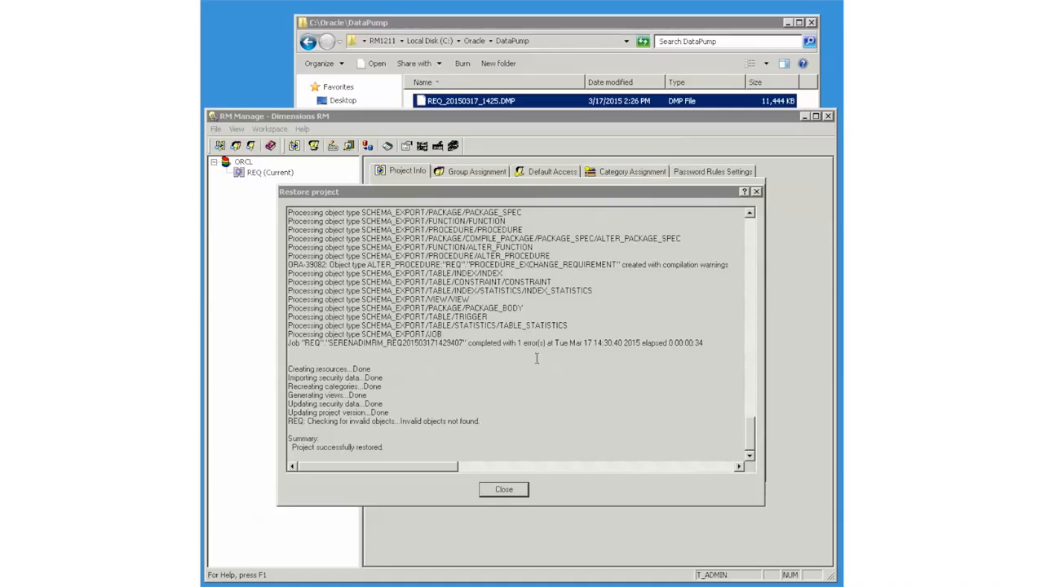
Review the ORA-39082 warnings, then close the restore log and Backup/Restore dialog
drag(730, 264, 289, 256)
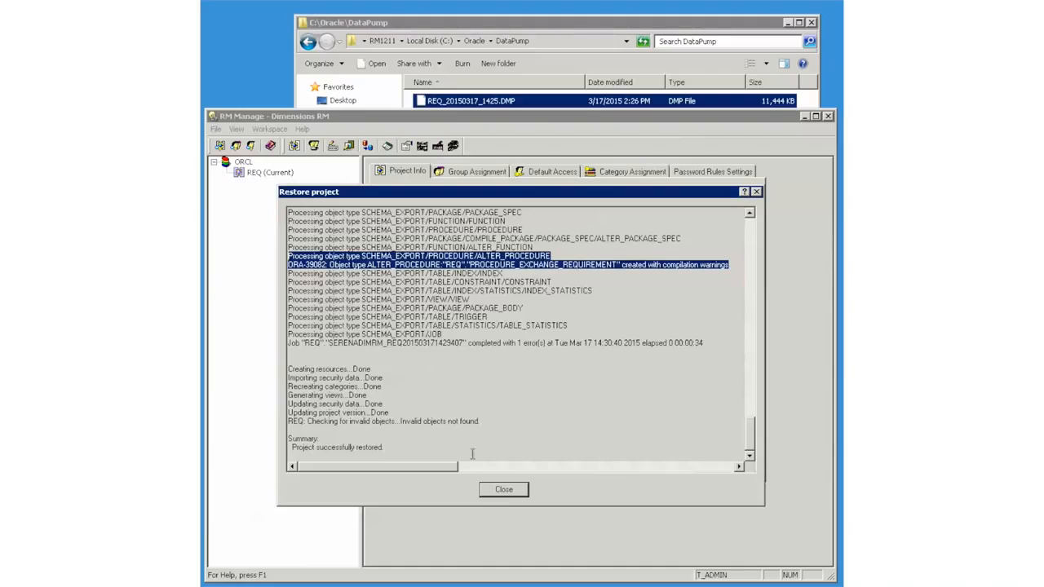
click(507, 490)
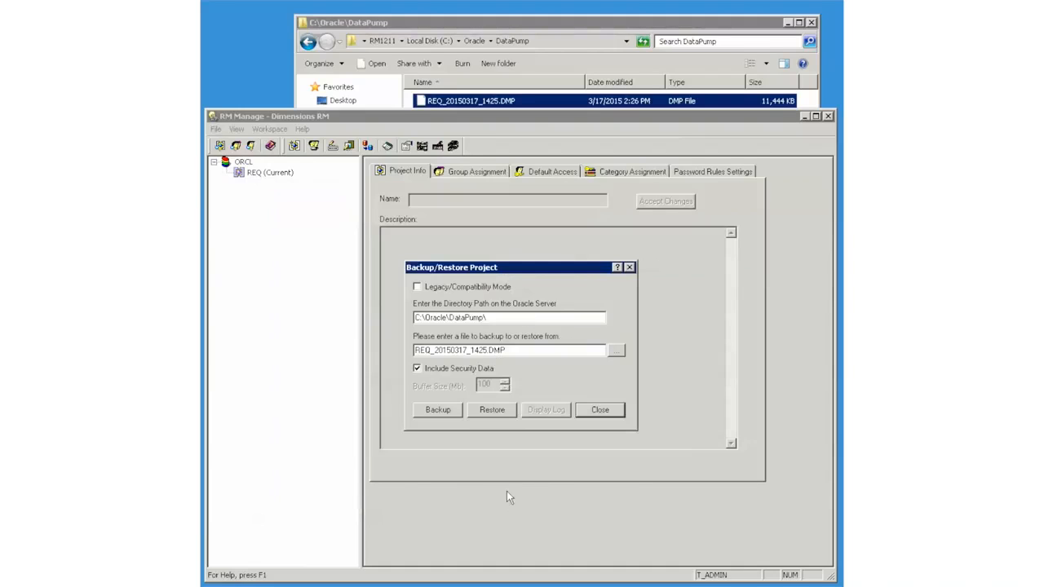
click(599, 409)
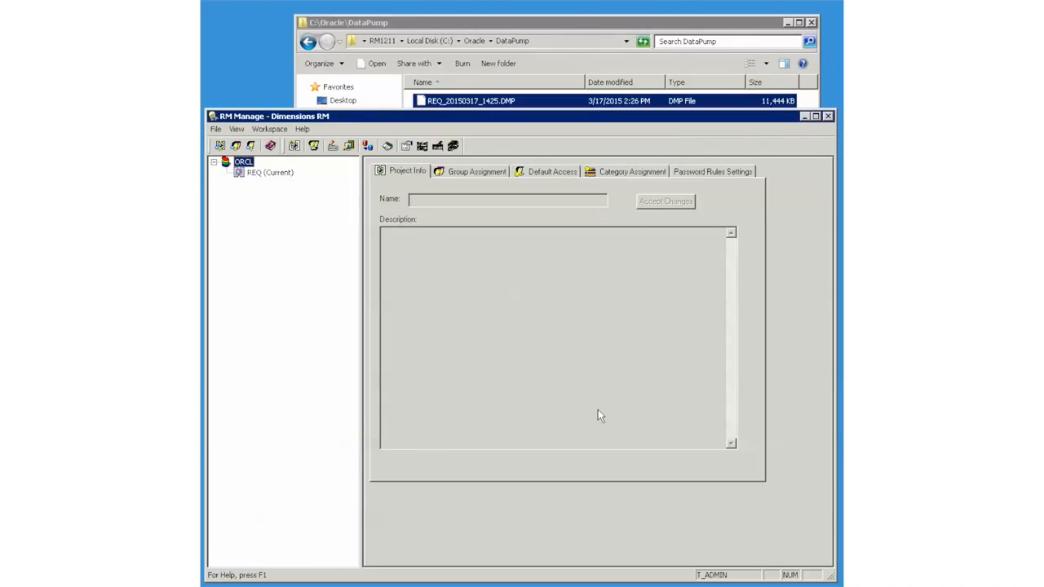